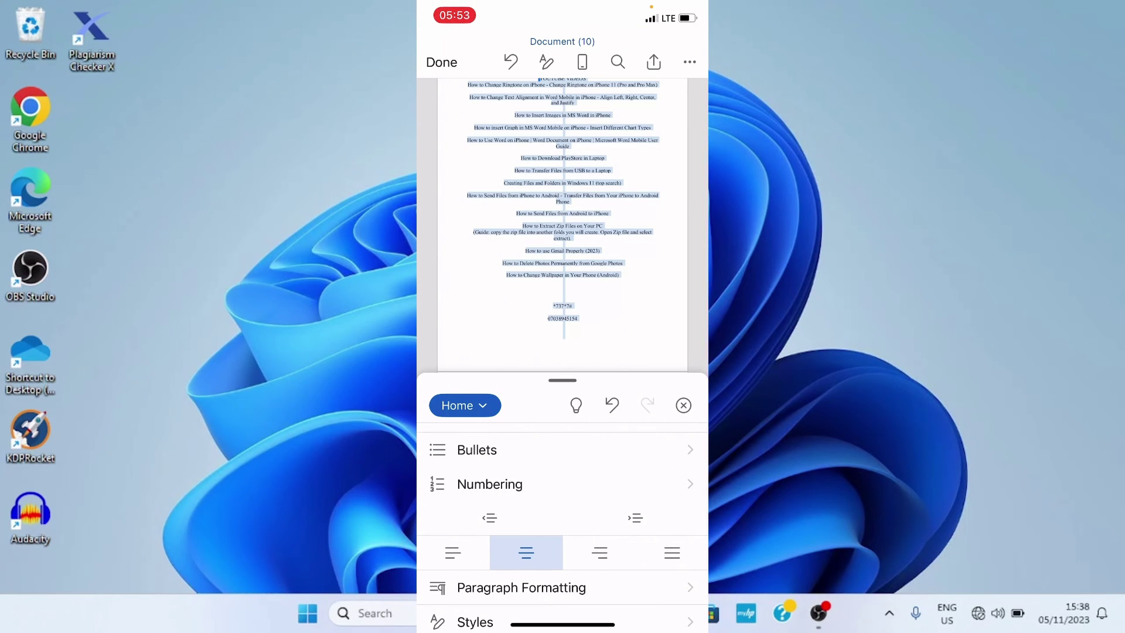
Right-align the selected video titles, then justify the whole list
left_click(600, 551)
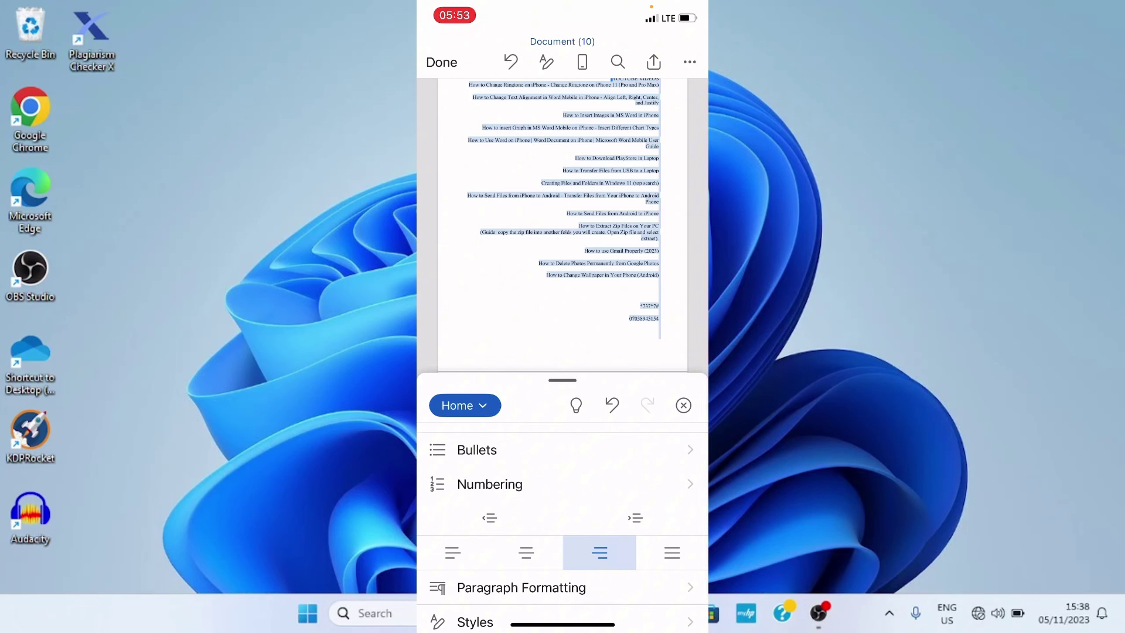
left_click(671, 552)
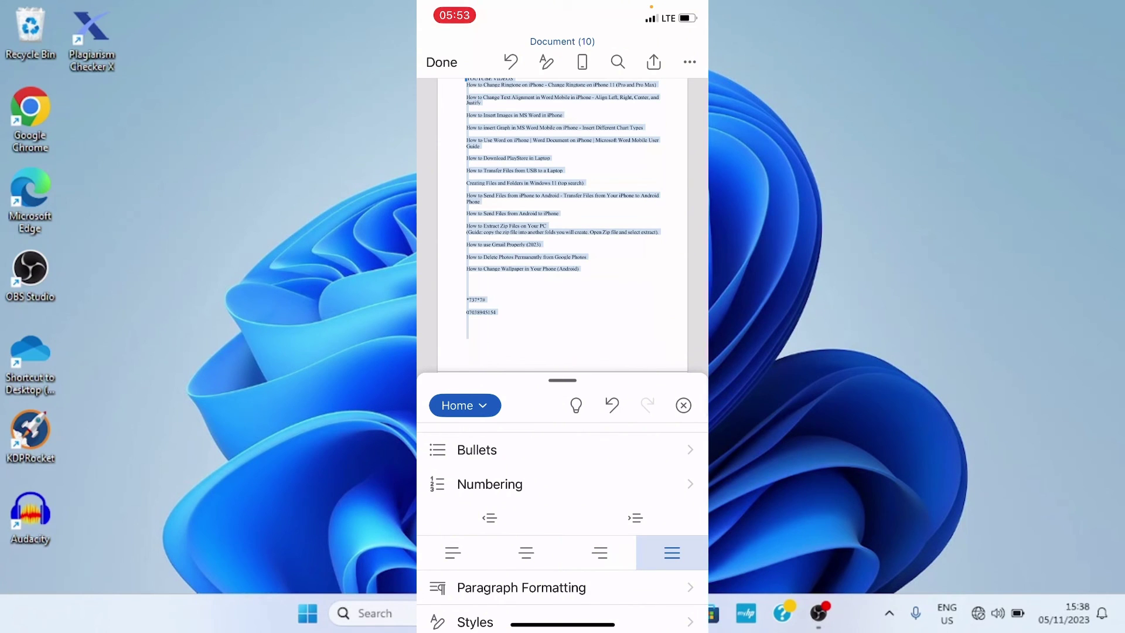